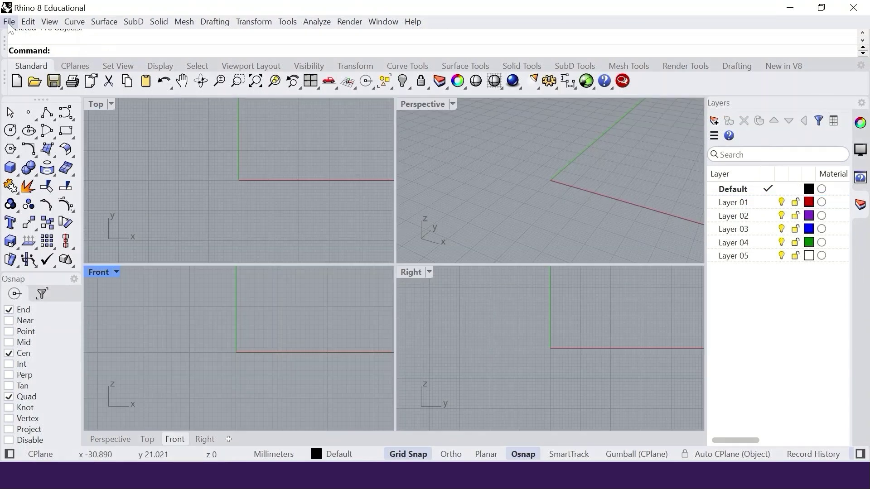
Choose RD Brilliant 10mm.3dm from the Desktop in the File > Import dialog
click(9, 21)
click(76, 186)
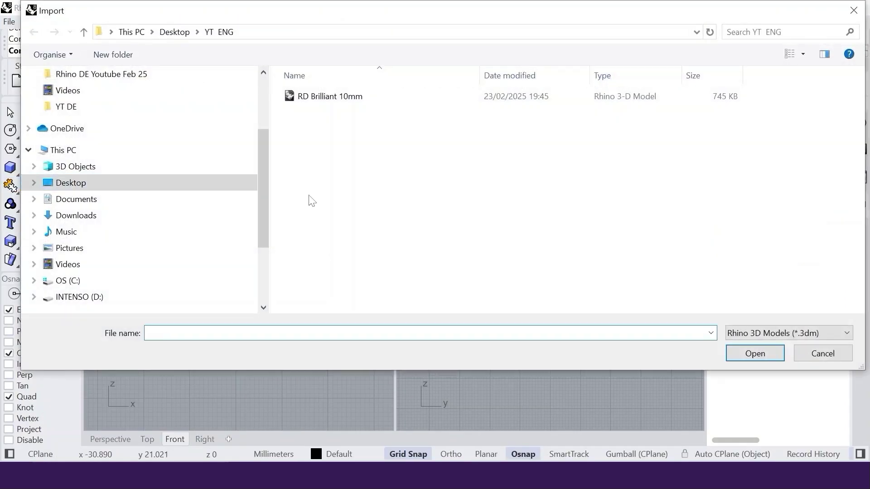
click(344, 97)
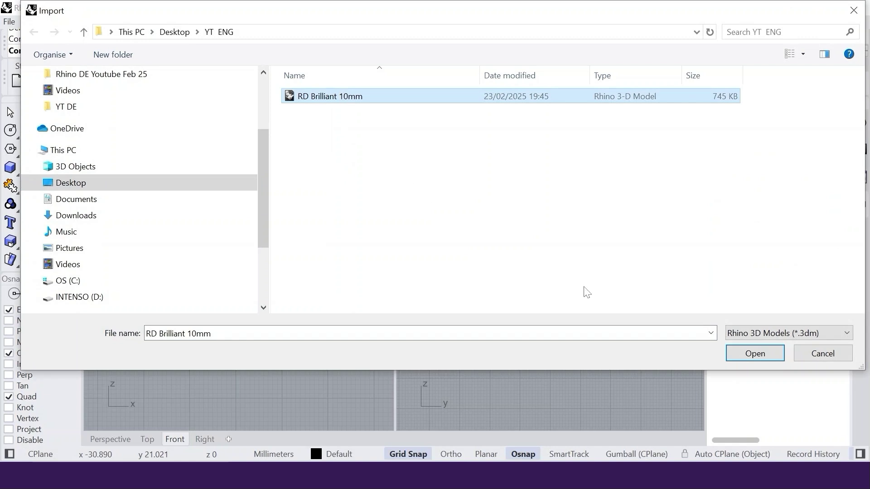
Import the diamond, window-select and delete the Round Brilliant spec text, and recentre the gem in Top
click(755, 354)
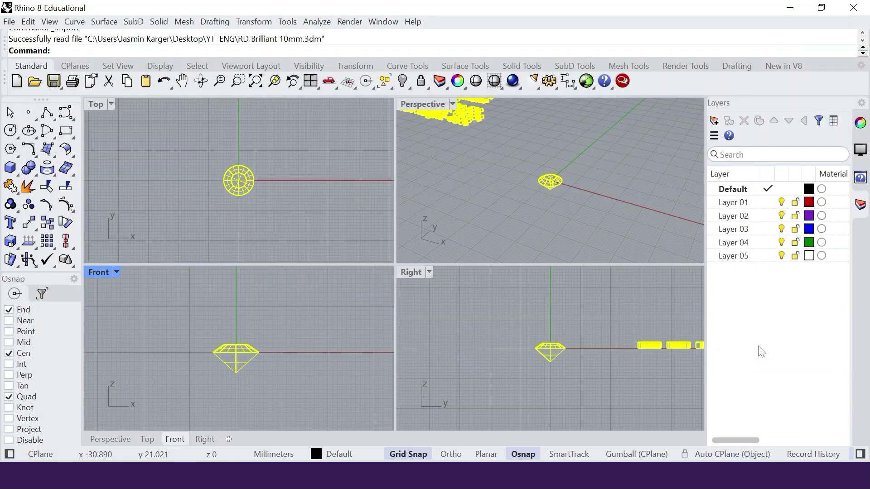
click(273, 183)
scroll(142, 208, down, 3)
right_drag(143, 208, 226, 203)
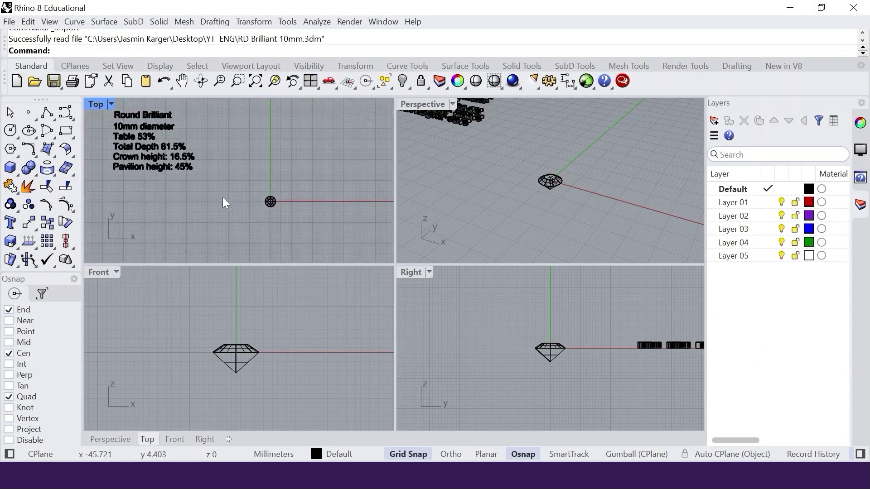
scroll(225, 203, down, 1)
drag(127, 124, 214, 210)
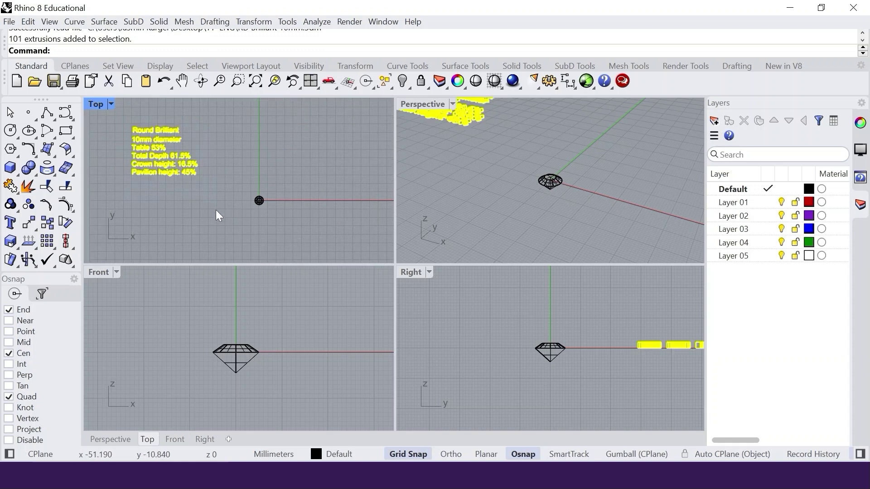
key(Delete)
scroll(267, 194, up, 5)
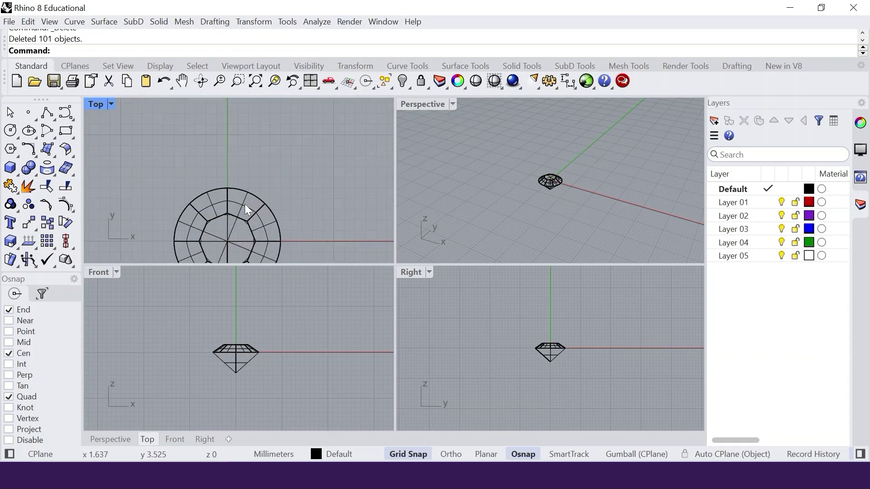
right_drag(245, 209, 230, 140)
Maximize the Top viewport and make Layer 01 the current layer
double_click(93, 104)
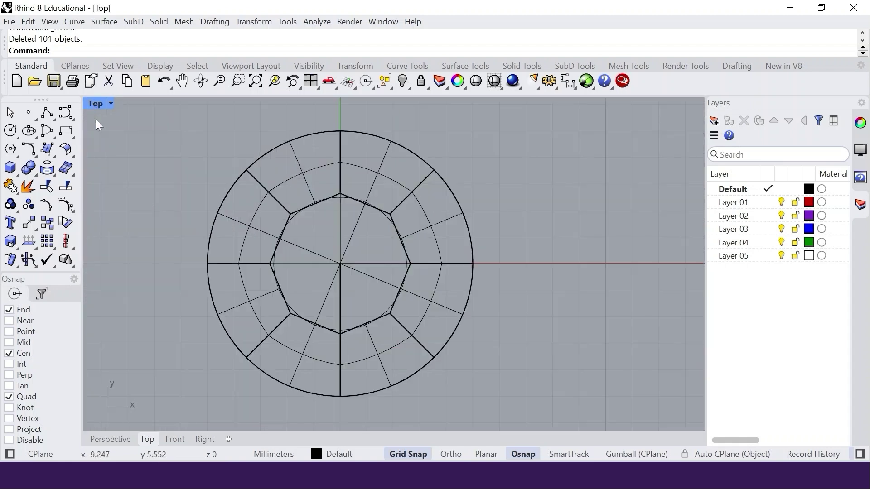
right_drag(336, 296, 361, 305)
click(736, 203)
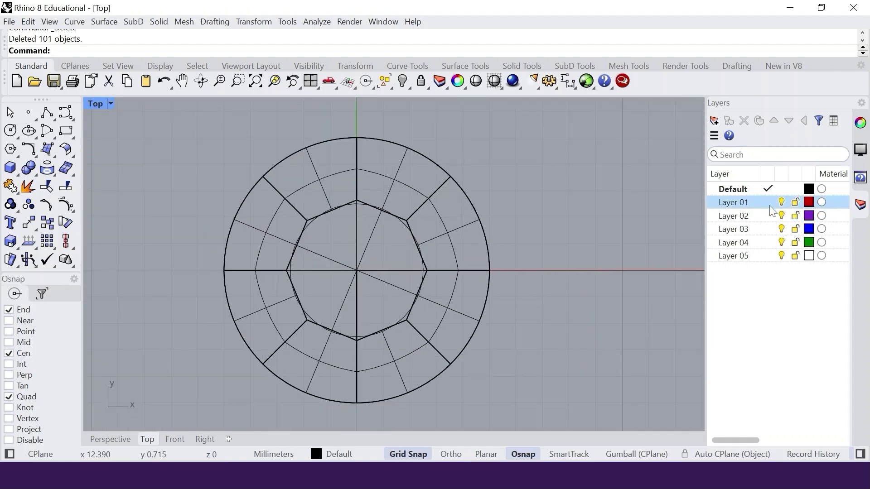
click(768, 203)
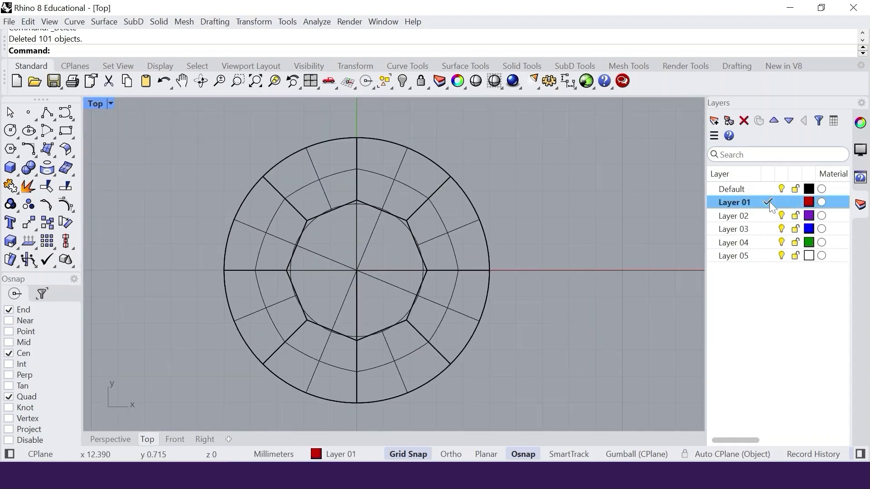
Draw a circle centred at 0 with a 5 mm diameter
click(11, 131)
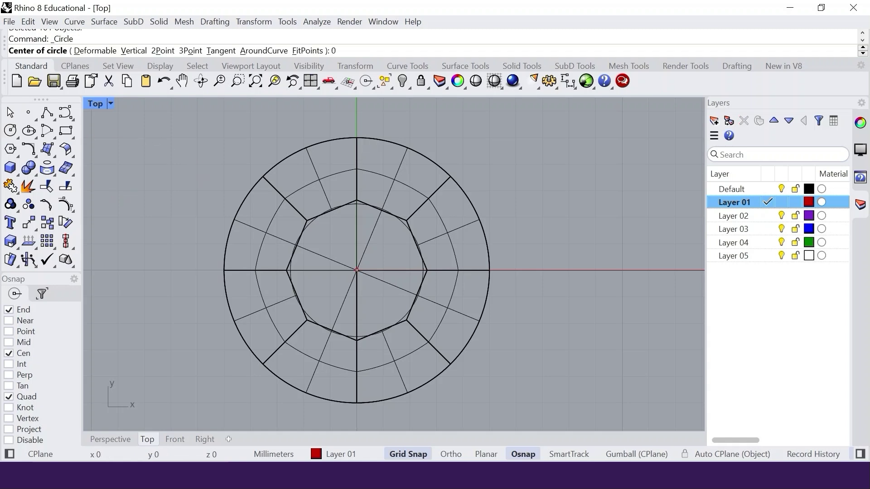
text(0)
key(Return)
text(5)
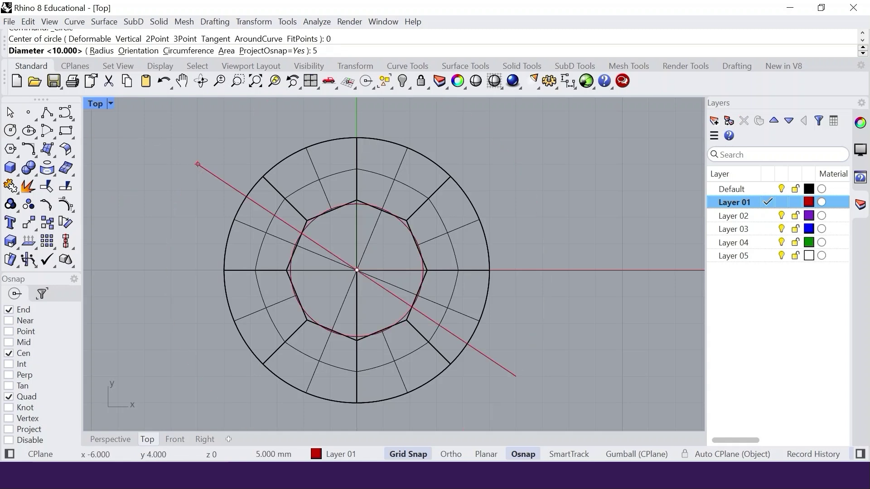
key(Return)
Select the new circle to check it, then deselect and restore the four-viewport layout
scroll(307, 276, up, 4)
scroll(280, 275, up, 1)
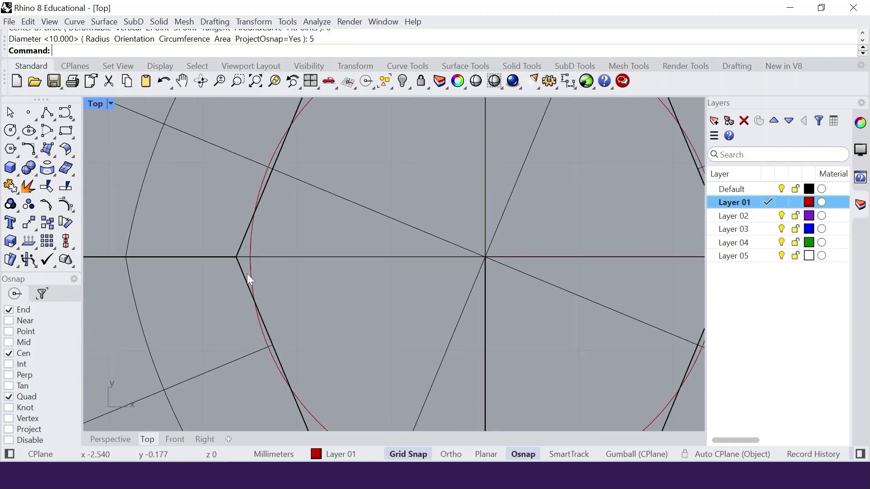
click(260, 279)
click(306, 304)
scroll(279, 271, down, 5)
key(Escape)
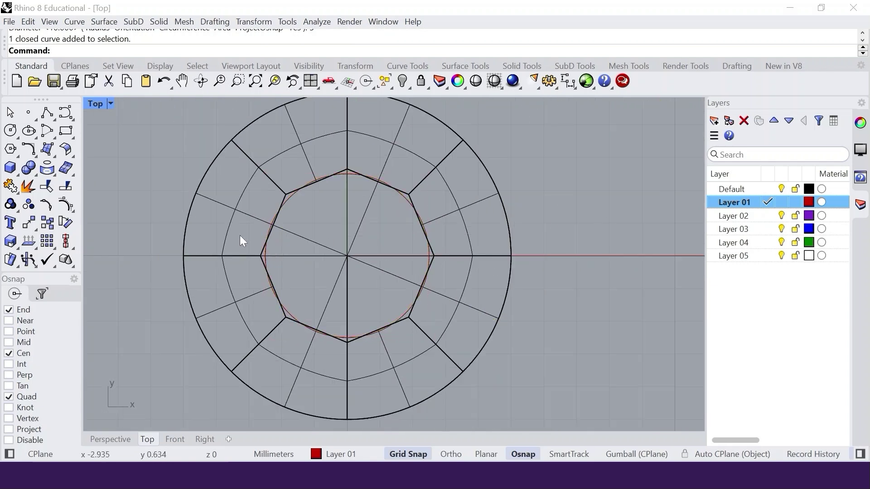
double_click(89, 107)
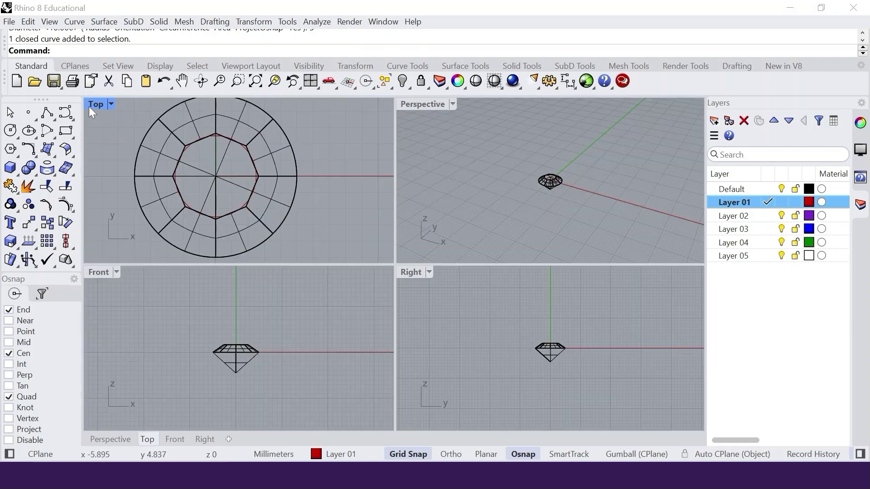
Turn off the Cen object snap and orbit the Perspective view lower around the gem
click(10, 354)
scroll(576, 210, up, 5)
mouse_move(556, 216)
right_down()
mouse_move(558, 203)
mouse_move(561, 231)
right_up()
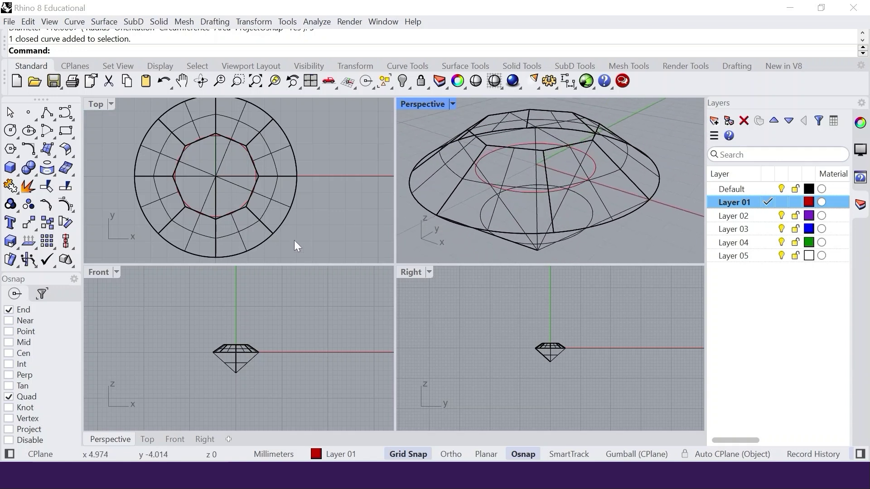
scroll(271, 213, down, 2)
Select the diamond polysurface in Top and bring up the Transform menu
right_drag(271, 213, 273, 208)
click(274, 199)
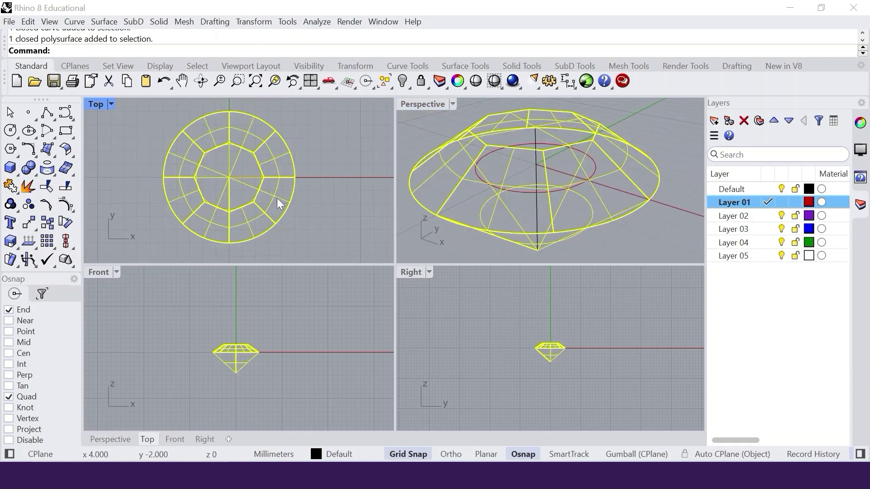
click(243, 22)
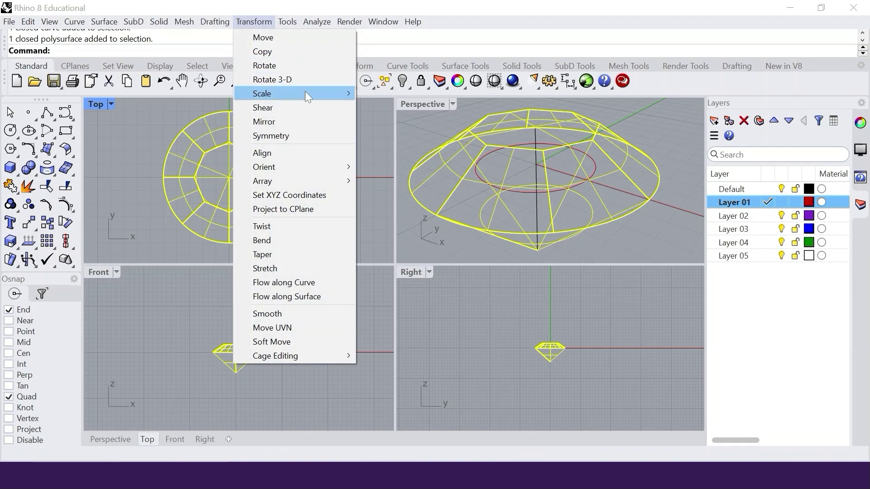
Scale 3-D the diamond about base point 0, from its girdle quad to the 5 mm circle's quad
mouse_move(346, 96)
click(390, 94)
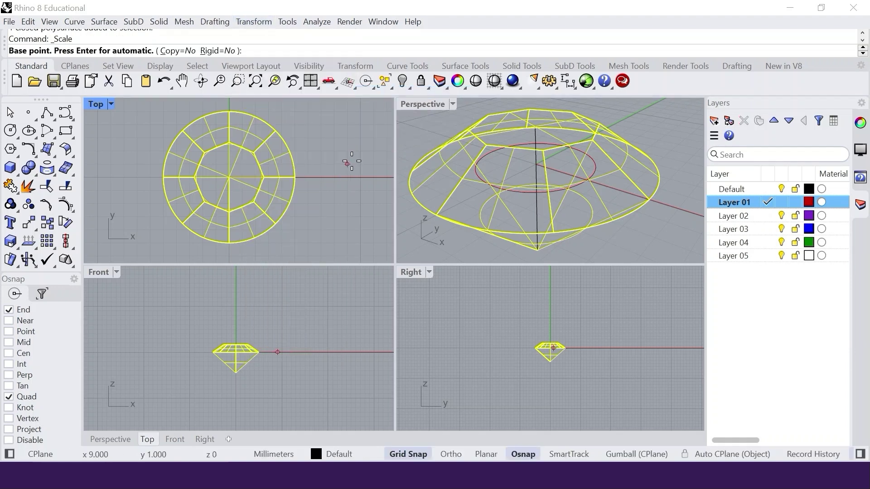
text(0)
key(Return)
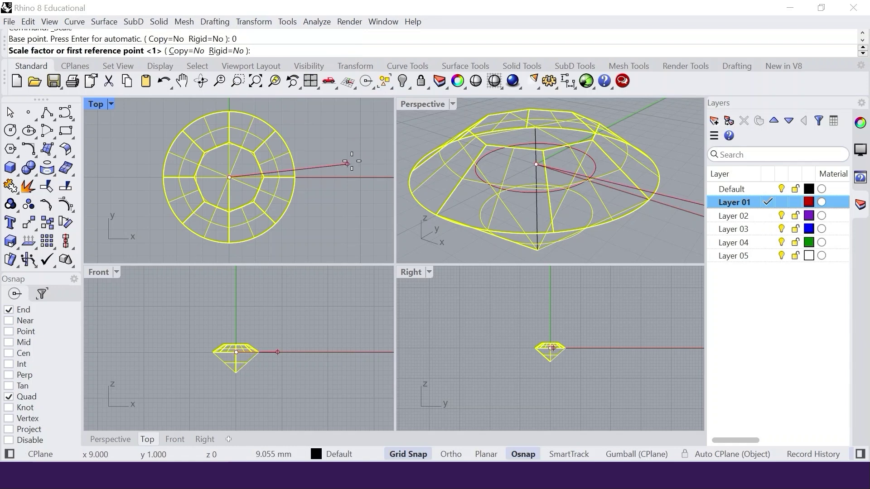
scroll(340, 170, up, 5)
scroll(344, 181, down, 3)
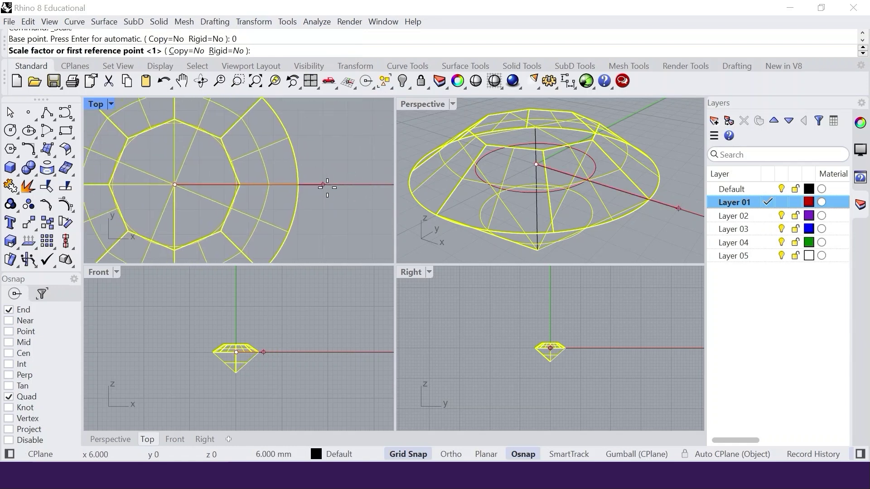
click(298, 186)
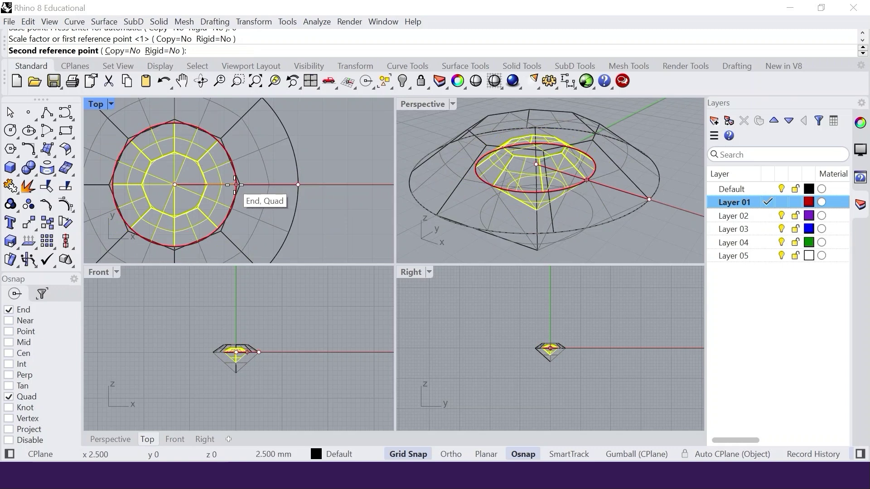
click(235, 185)
Inspect the scaled gem's fit in Perspective and Top, then deselect it
right_drag(571, 183, 563, 219)
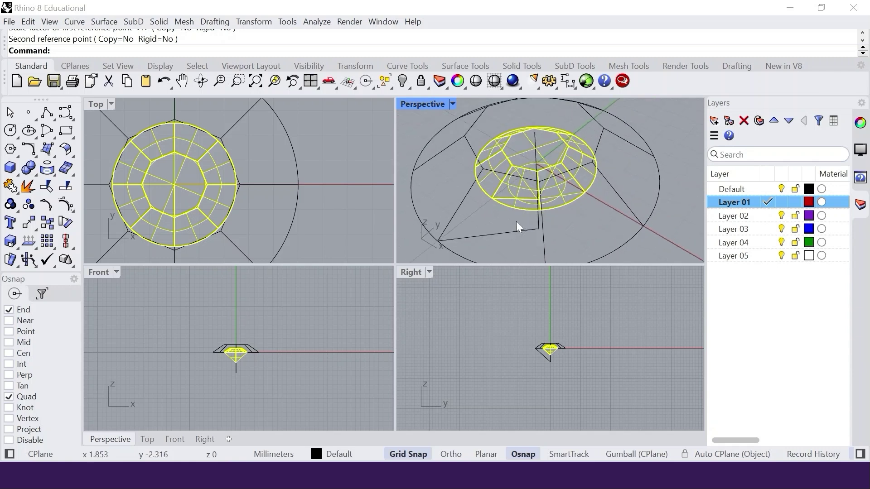
scroll(278, 190, down, 3)
right_drag(278, 189, 312, 193)
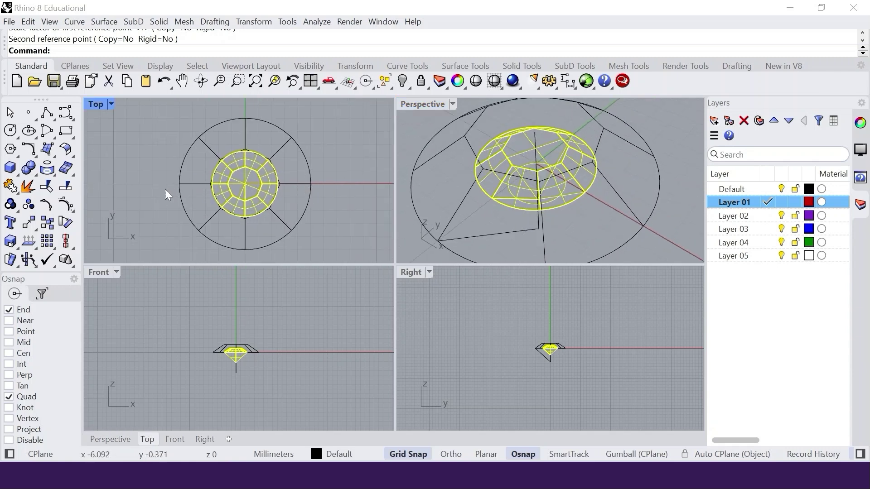
click(148, 192)
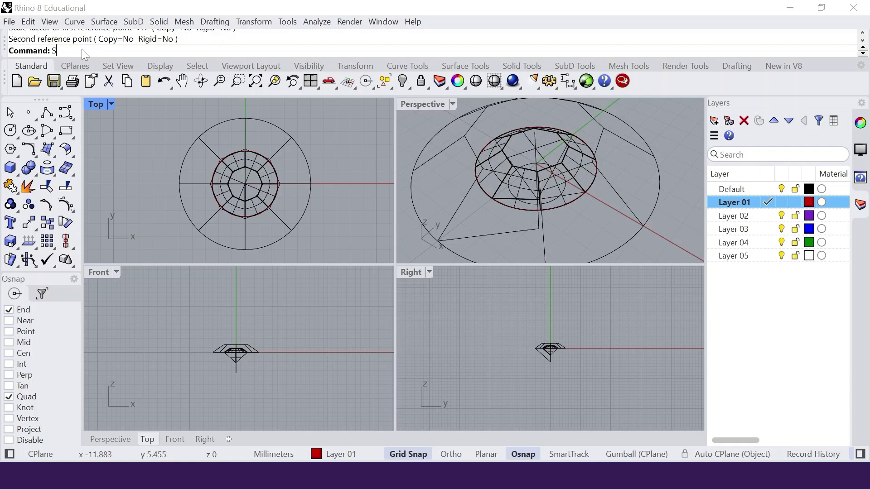
Select every curve with SelCrv and delete all 15 of them
text(Crv)
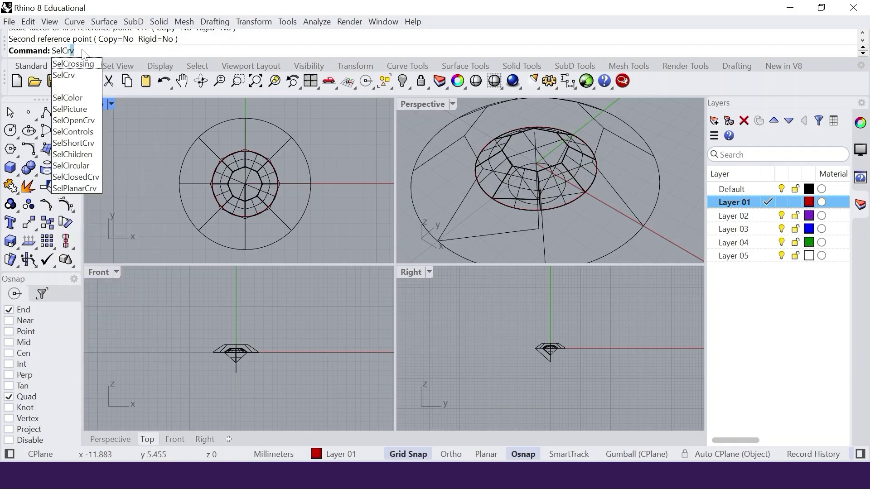
click(69, 75)
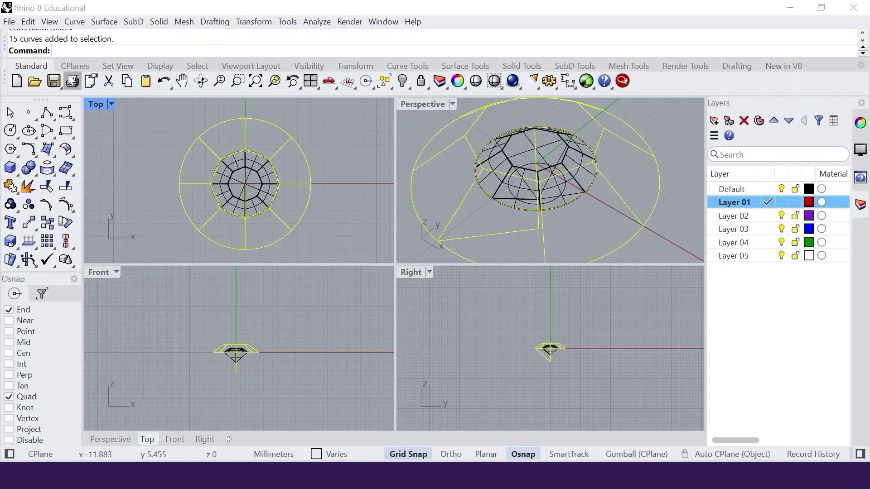
key(Delete)
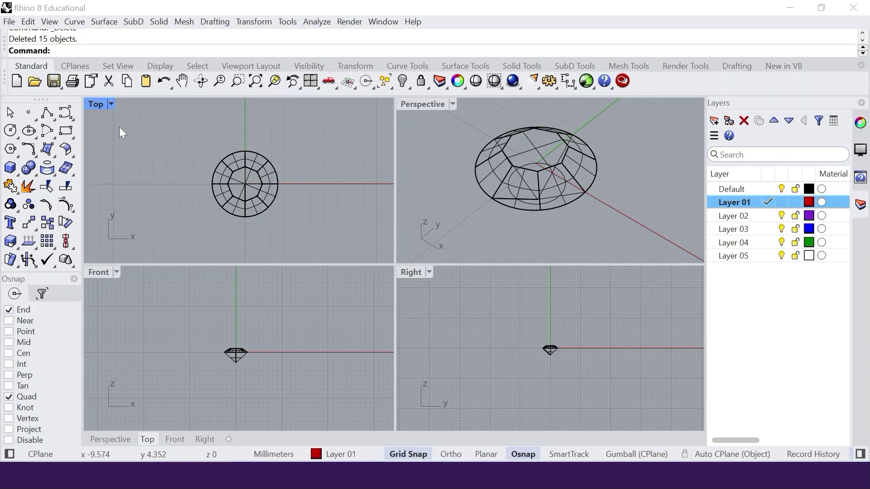
Switch the Perspective viewport to Shaded display, then orbit it and zoom in the Front view
click(452, 104)
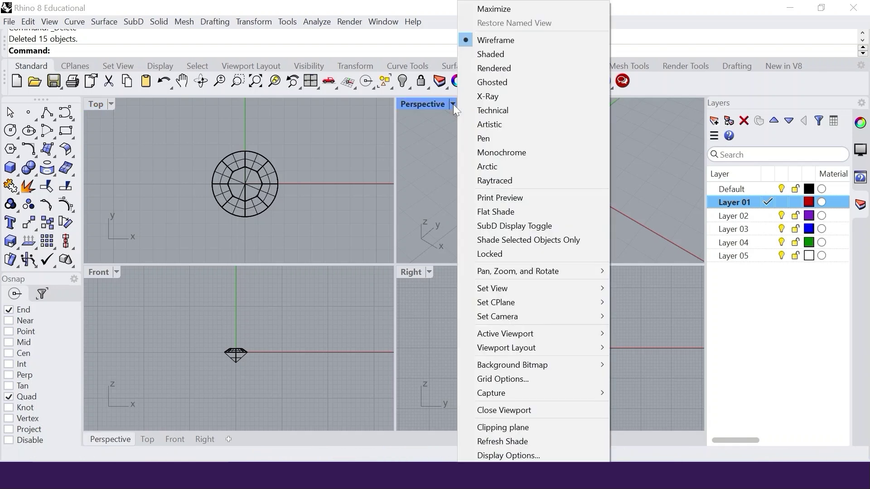
click(509, 52)
right_drag(526, 136, 537, 167)
scroll(239, 200, up, 5)
scroll(239, 337, up, 6)
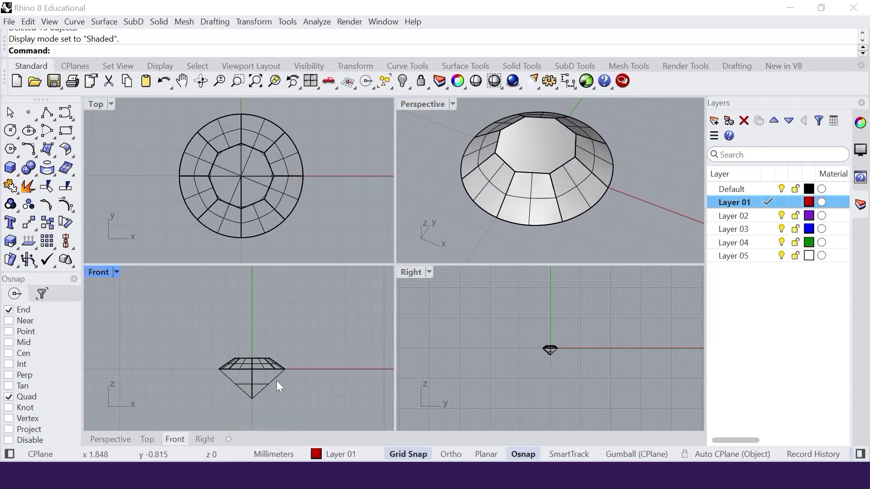
scroll(239, 336, up, 1)
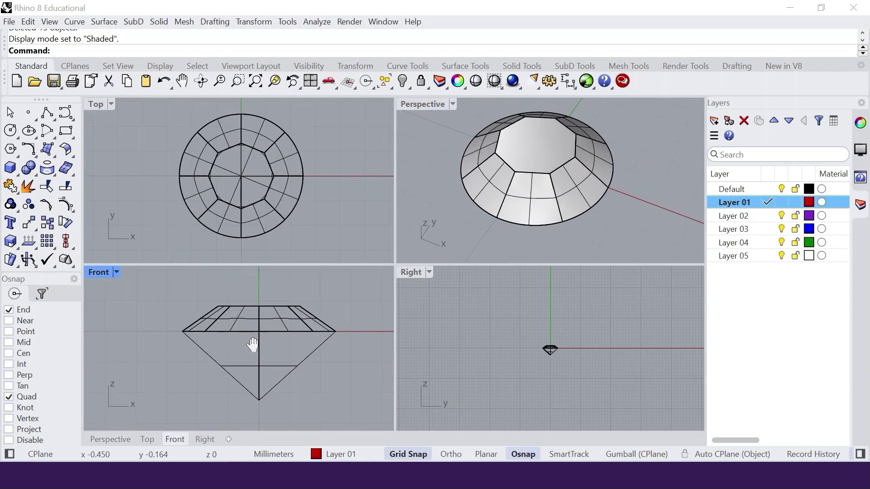
scroll(229, 336, up, 1)
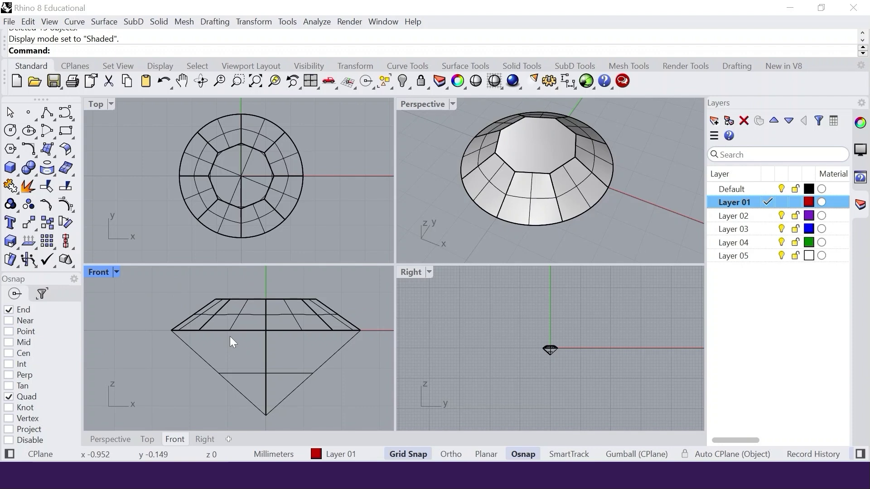
Start a polyline at the girdle's left end with Grid Snap off, 0.8 mm length locked vertical
click(45, 112)
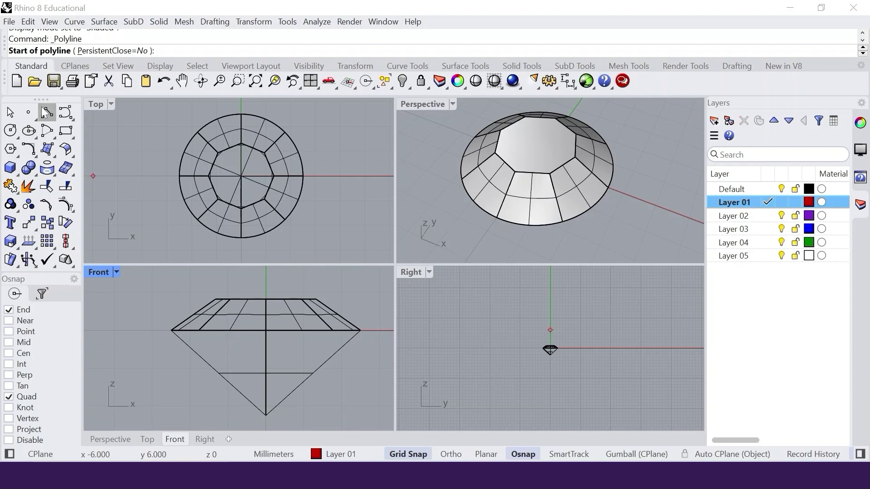
scroll(168, 329, up, 4)
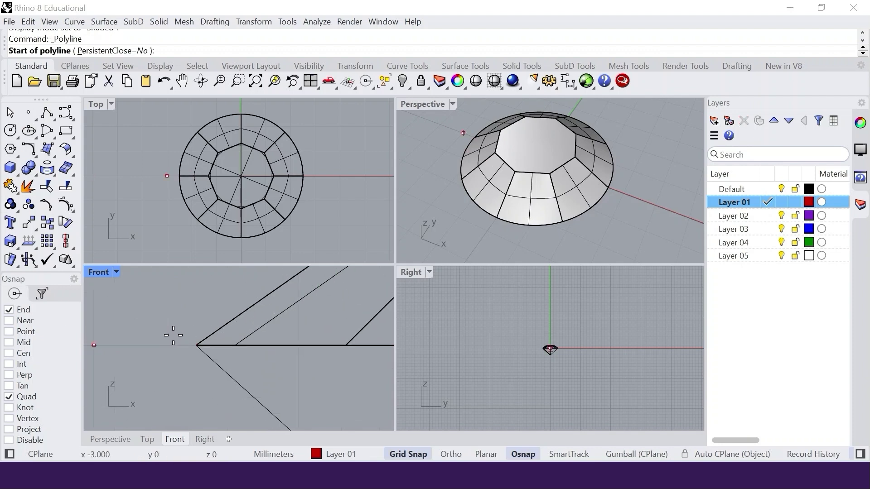
click(223, 337)
scroll(223, 336, down, 4)
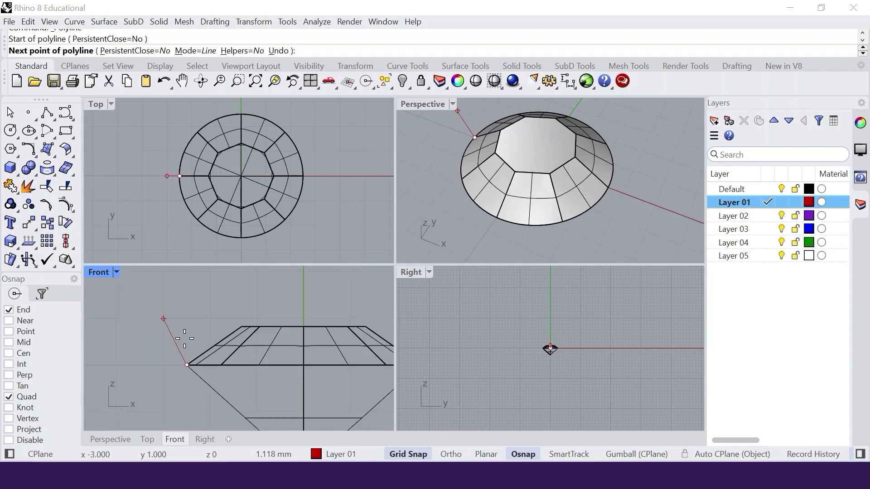
click(420, 455)
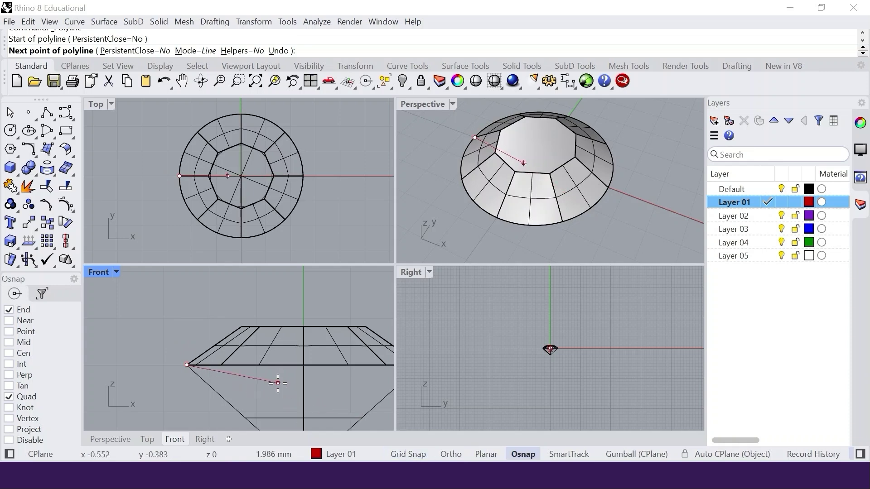
text(8)
key(Return)
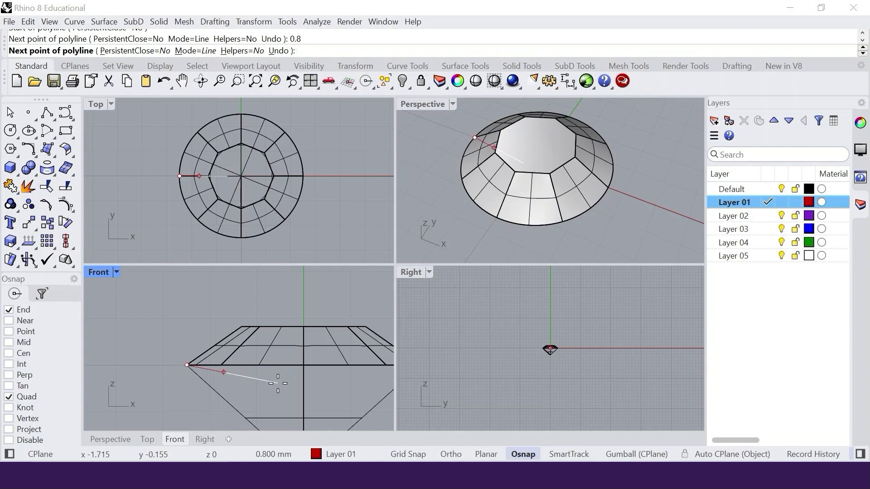
key(F8)
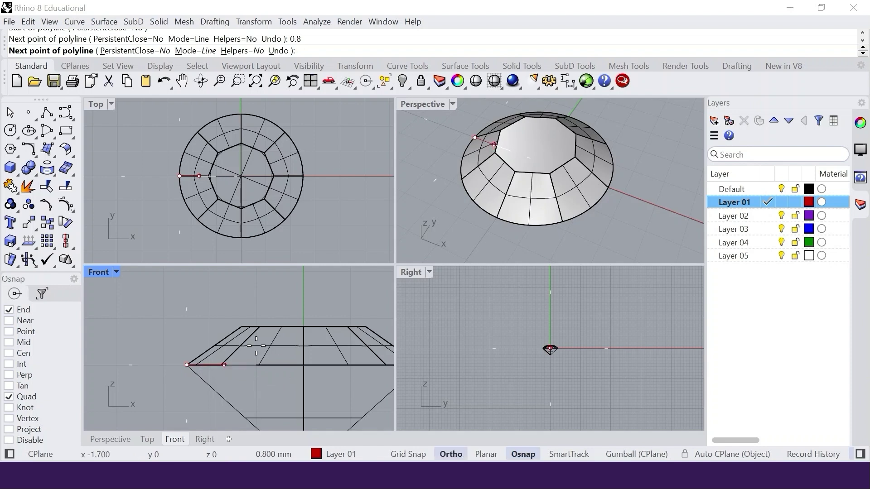
Fix the 0.8 mm vertical edge, then add a 0.6 mm horizontal edge to the left
click(208, 332)
key(F8)
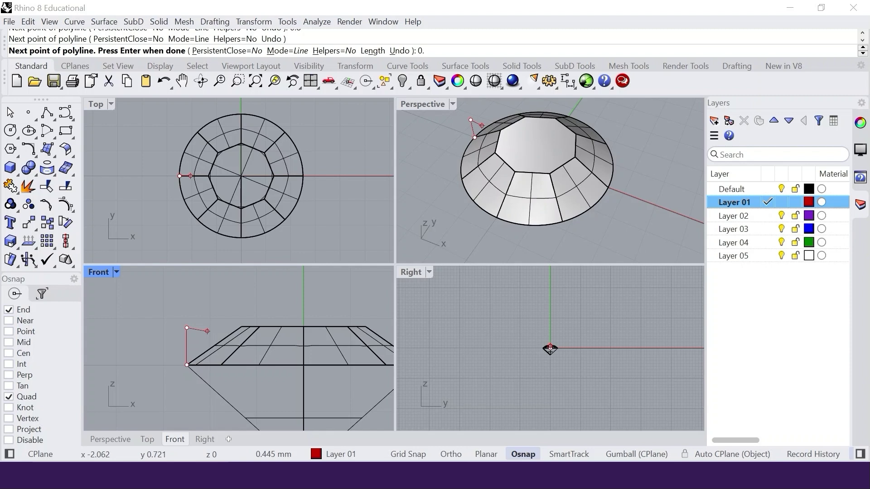
text(0.6)
key(Return)
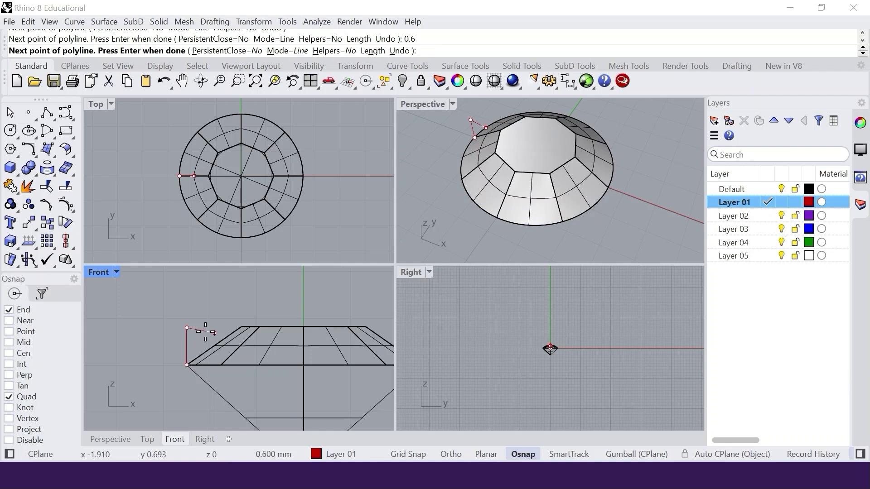
key(F8)
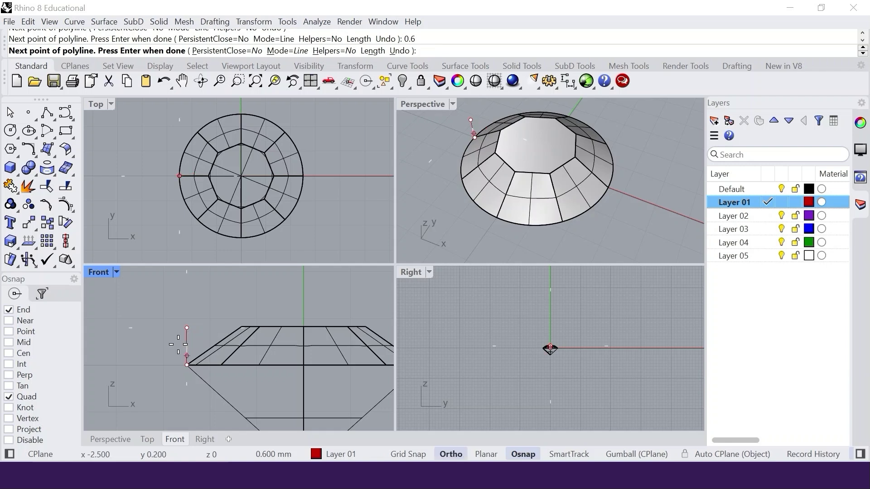
click(150, 342)
key(F8)
scroll(181, 394, down, 4)
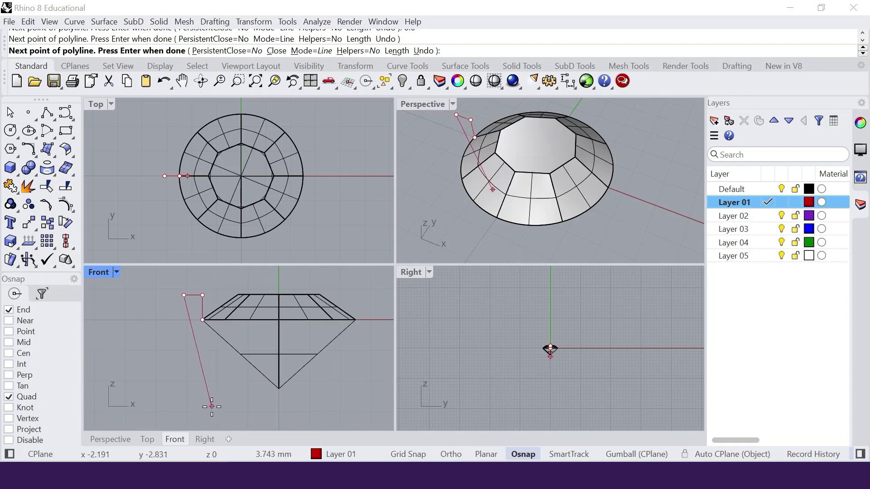
scroll(212, 406, down, 2)
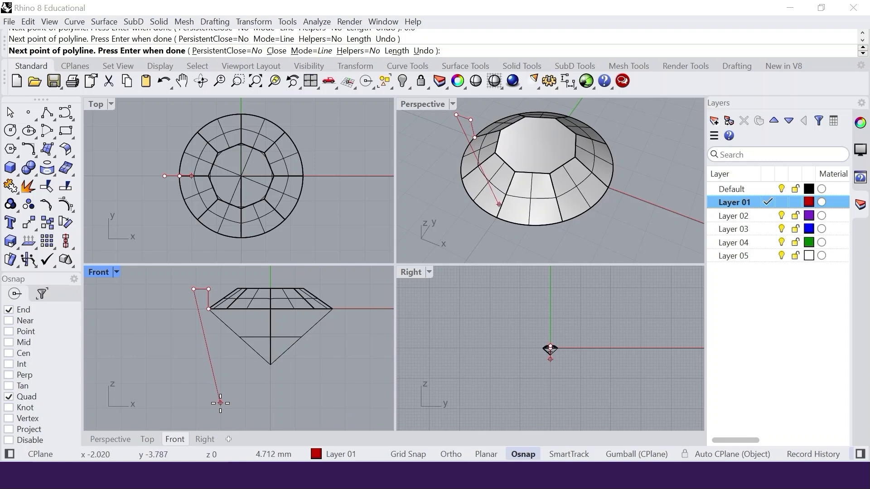
Place the profile's low point below the gem and add a 1 mm horizontal bottom edge
click(220, 403)
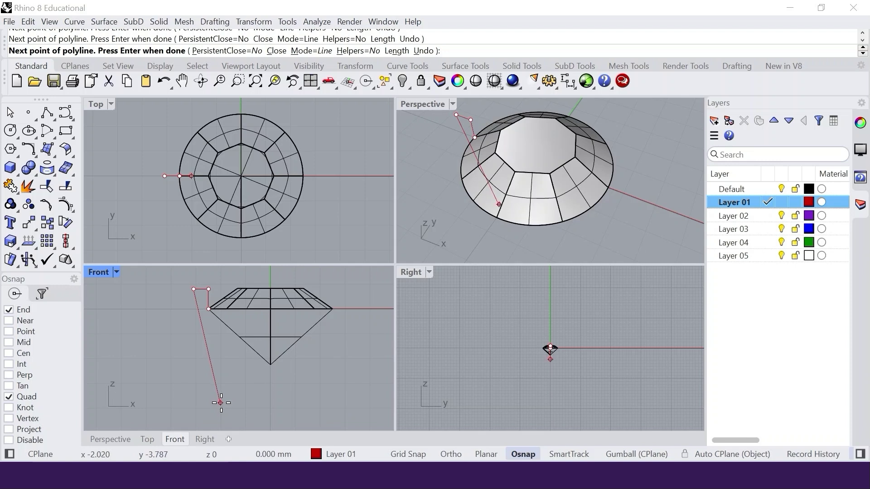
text(1)
key(Return)
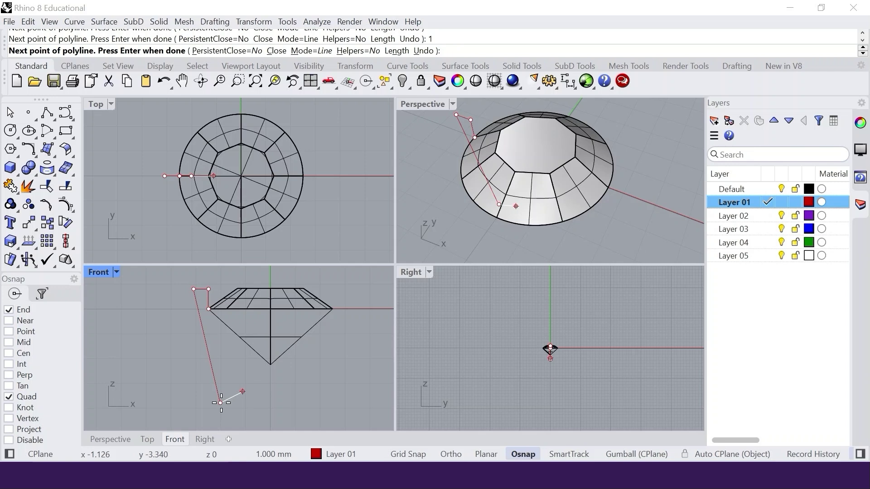
key(F8)
key(F8)
click(263, 402)
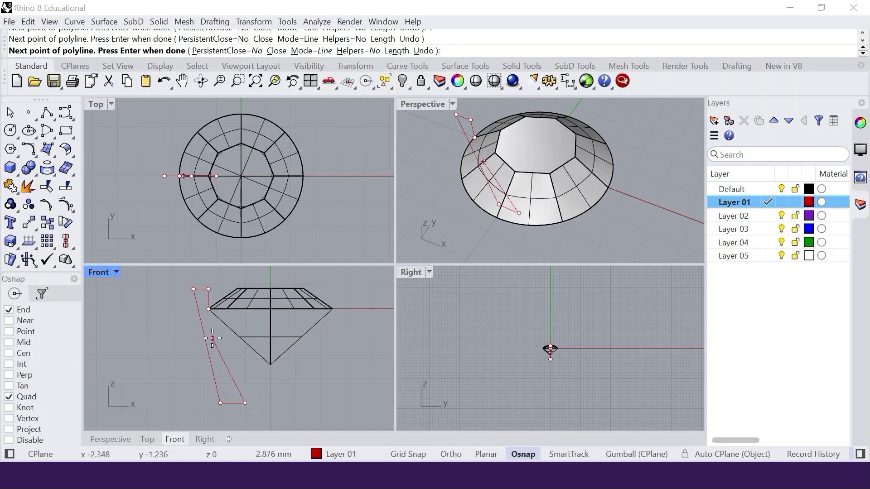
scroll(218, 333, up, 3)
scroll(236, 322, down, 2)
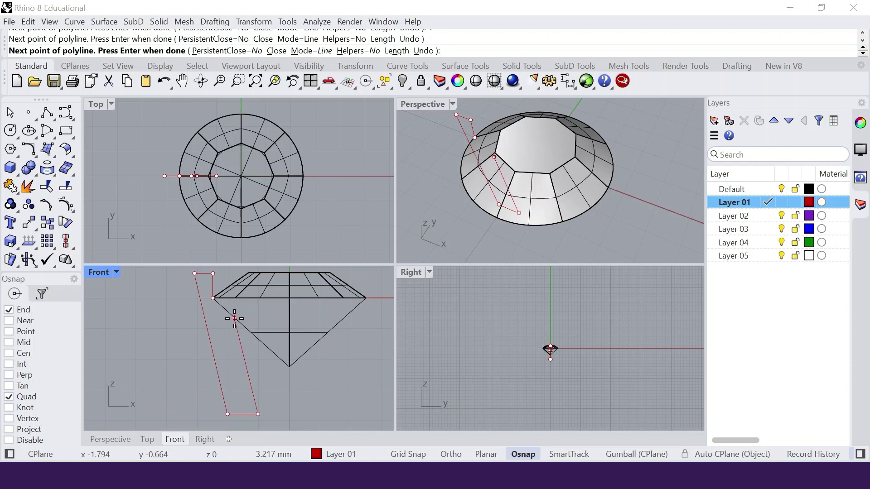
Add the inner corner beside the pavilion, turn off Quad snap, and close the profile at its start
click(235, 318)
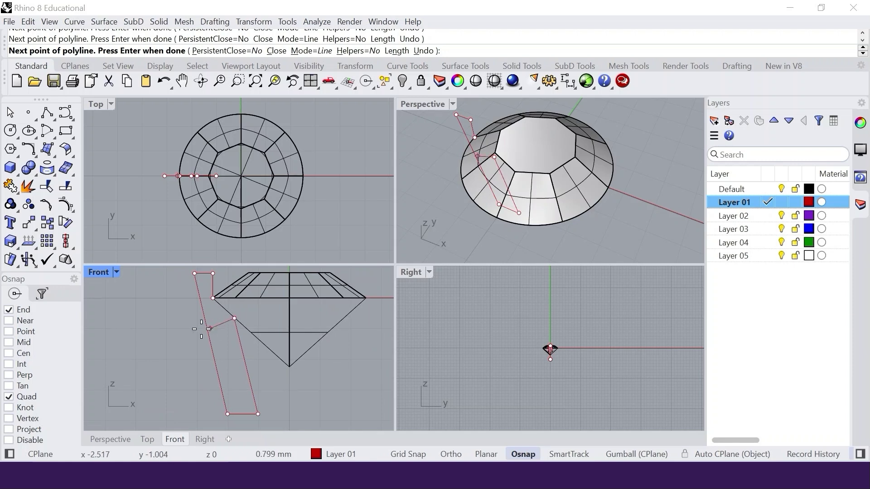
click(8, 397)
scroll(211, 301, up, 5)
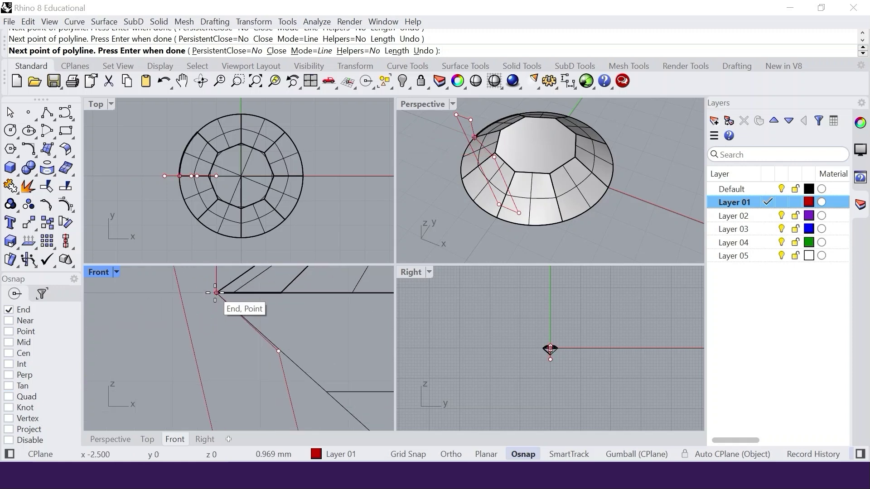
click(216, 293)
Fit all views to the model, then maximize the Front view zoomed on the gem and bezel profile
scroll(293, 351, up, 4)
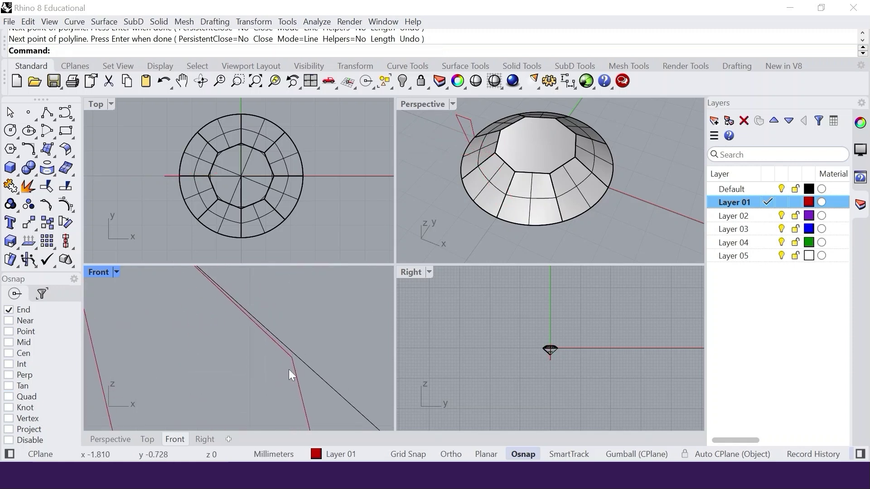
click(288, 359)
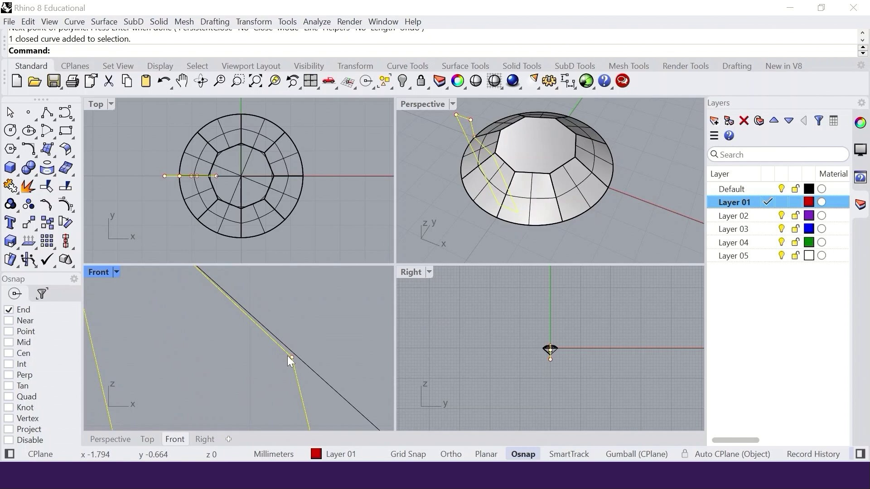
key(Escape)
key(ctrl+shift+e)
double_click(96, 272)
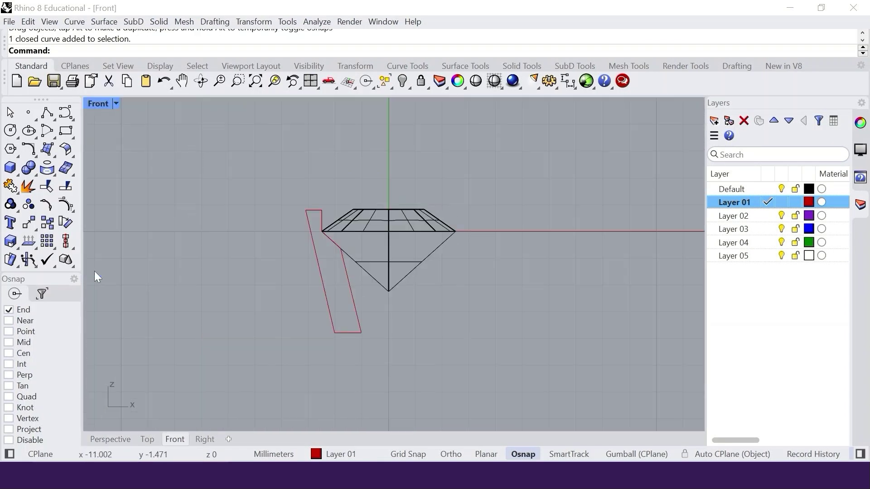
scroll(339, 292, up, 4)
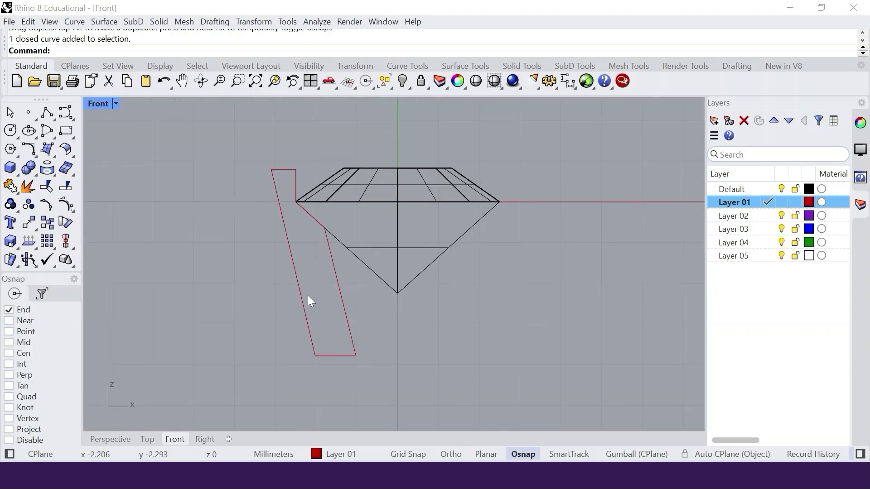
Revolve the closed bezel profile 360 degrees around the gem's vertical centre axis with Grid Snap on
click(104, 22)
click(153, 92)
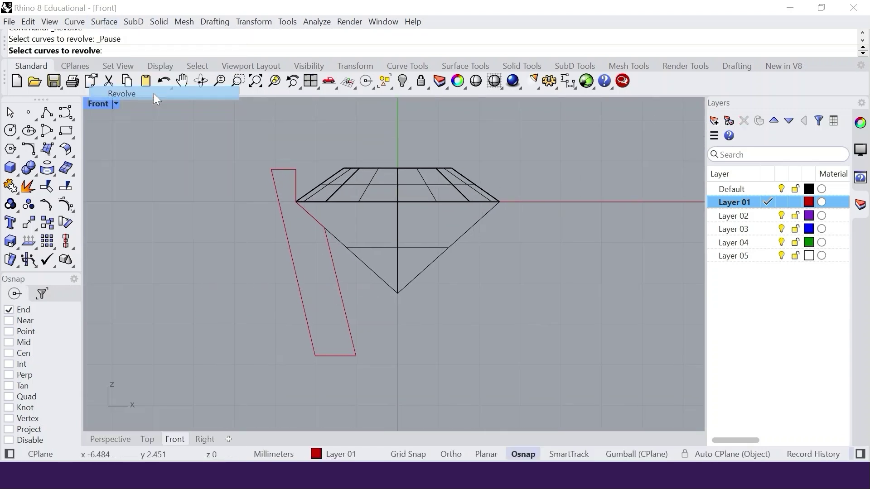
click(284, 175)
key(Return)
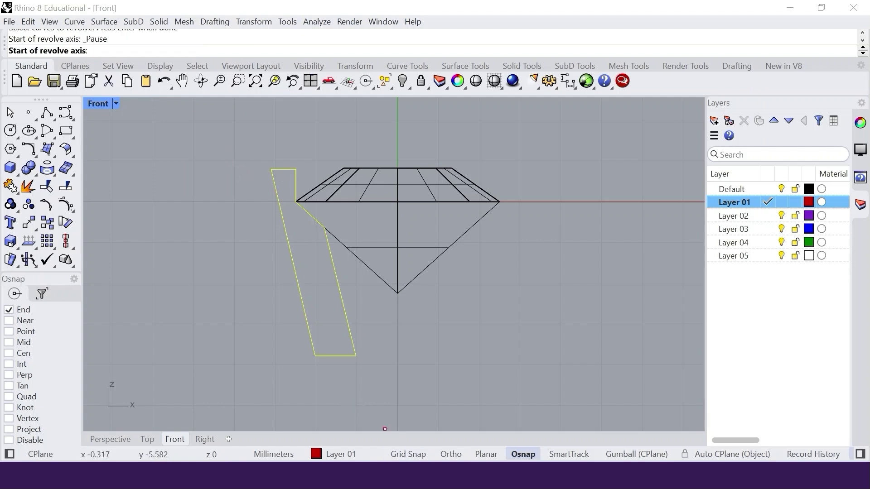
click(420, 455)
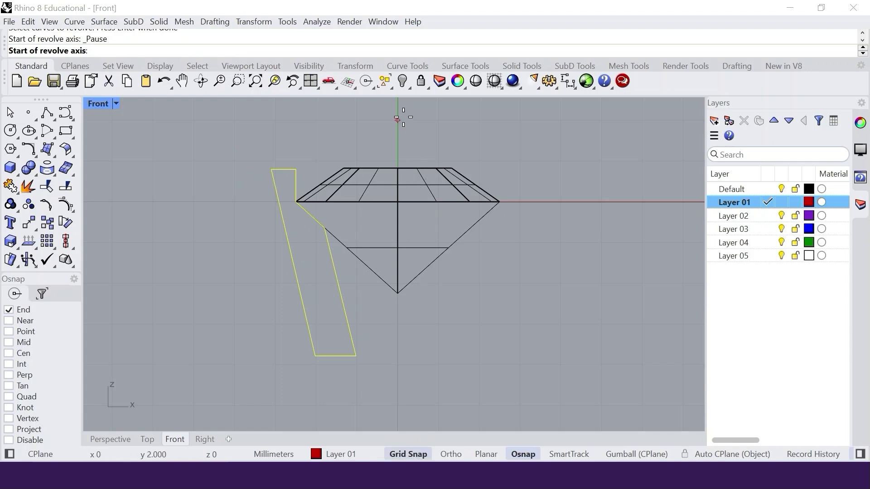
click(398, 120)
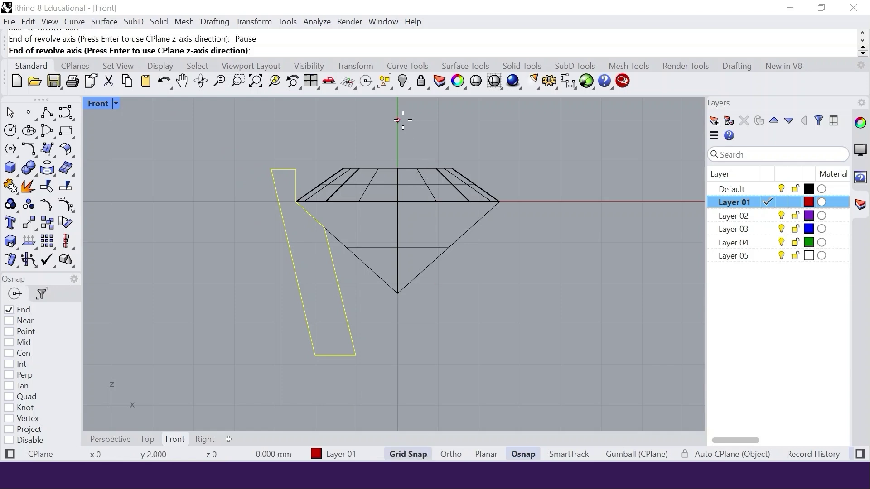
click(401, 156)
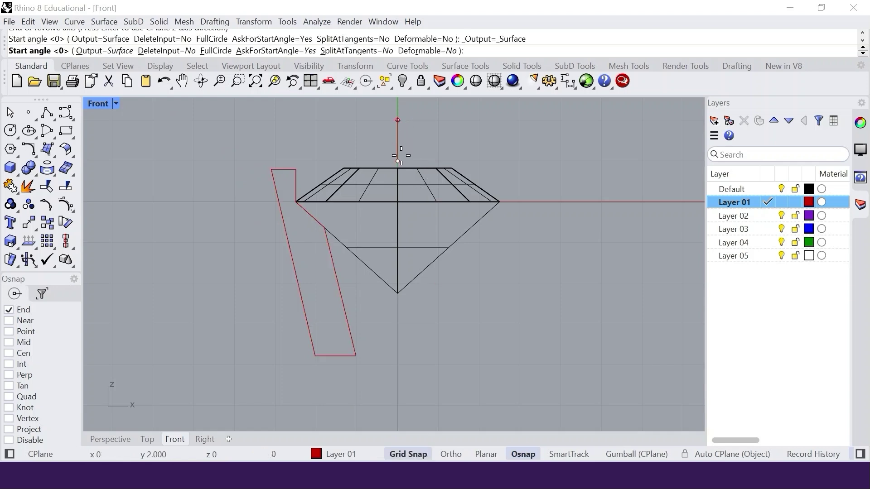
click(215, 51)
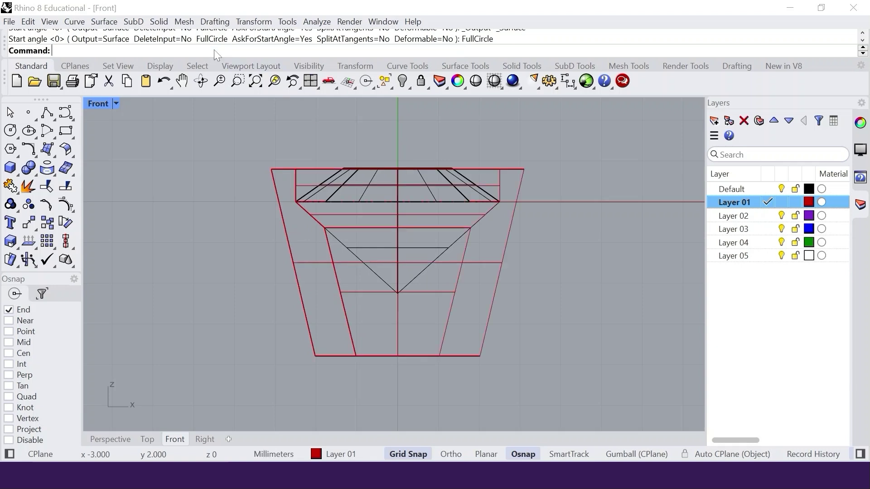
Maximize the Perspective view to display the red bezel around the diamond
double_click(97, 103)
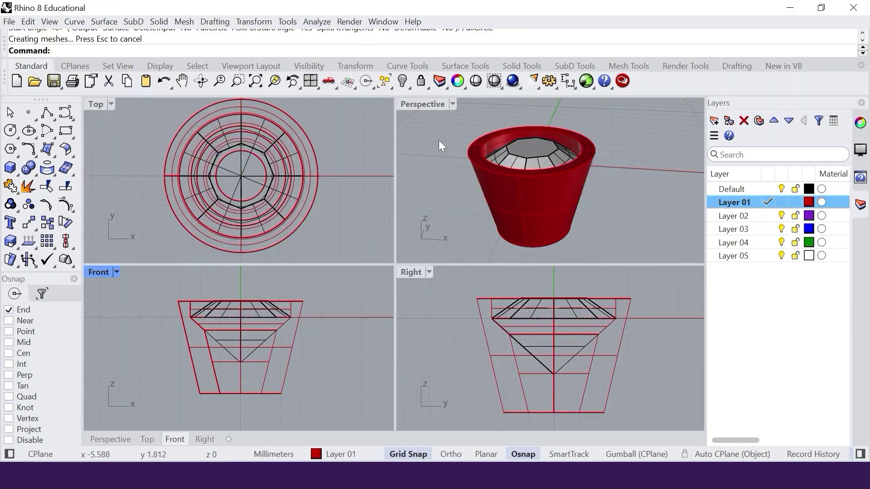
click(415, 107)
double_click(415, 108)
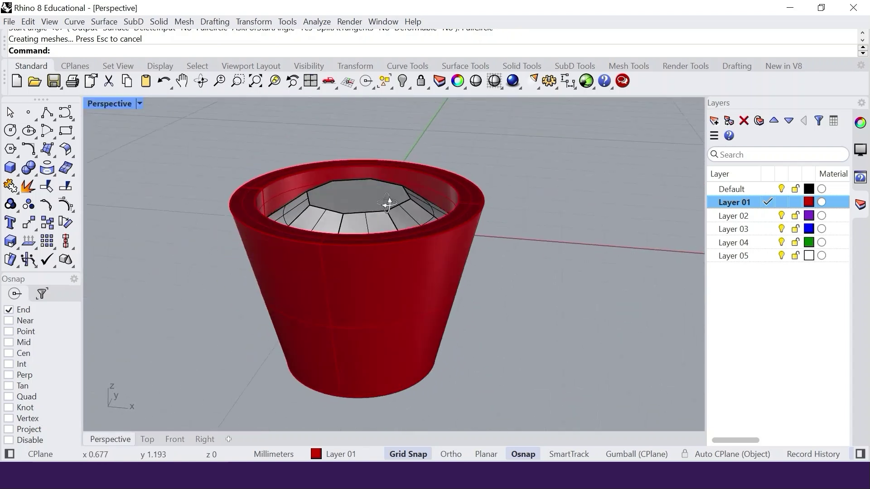